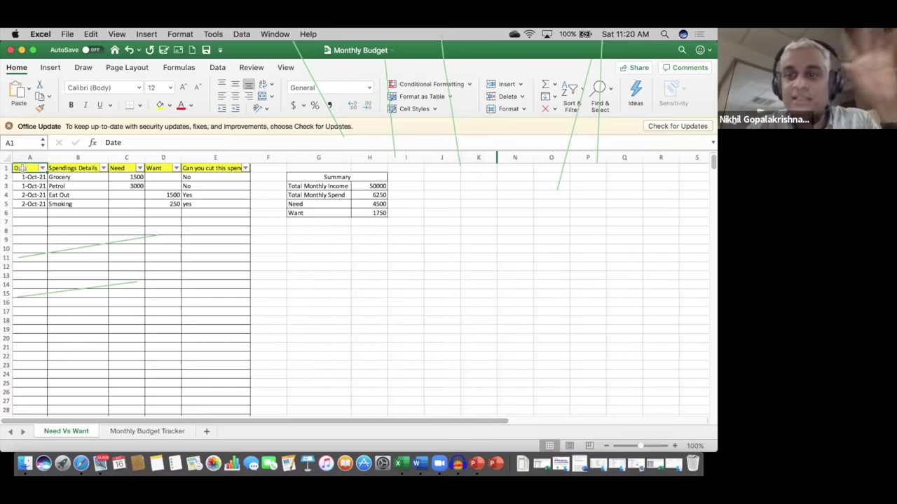
# Step: Review the Need Vs Want sheet's headings and the Grocery, Petrol and Eat Out entries, including their need amounts
pyautogui.click(72, 169)
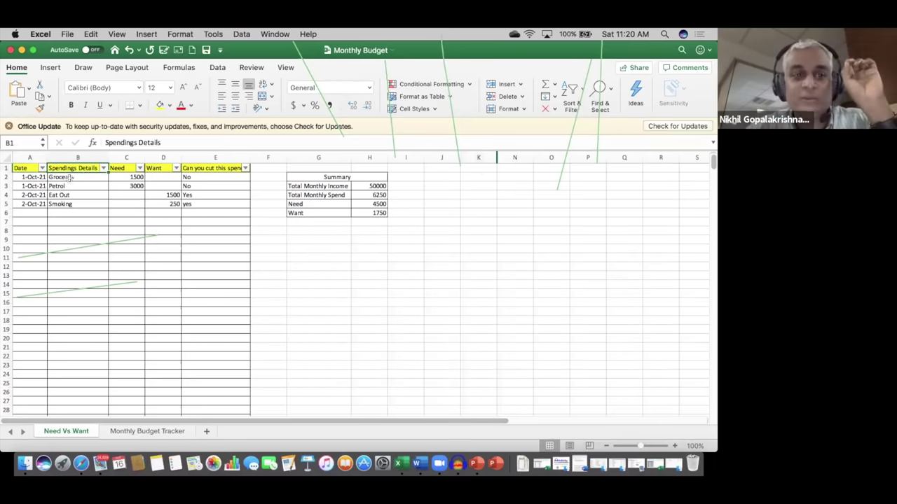
pyautogui.click(26, 179)
pyautogui.click(65, 177)
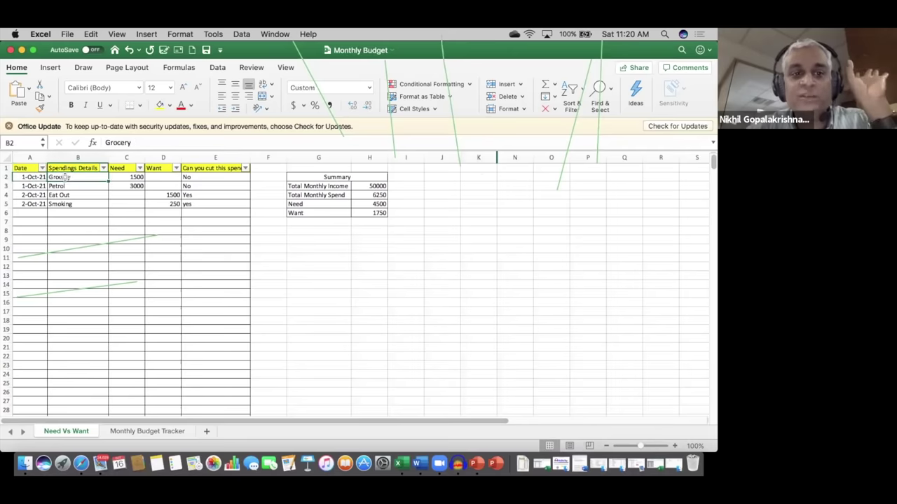
pyautogui.click(120, 170)
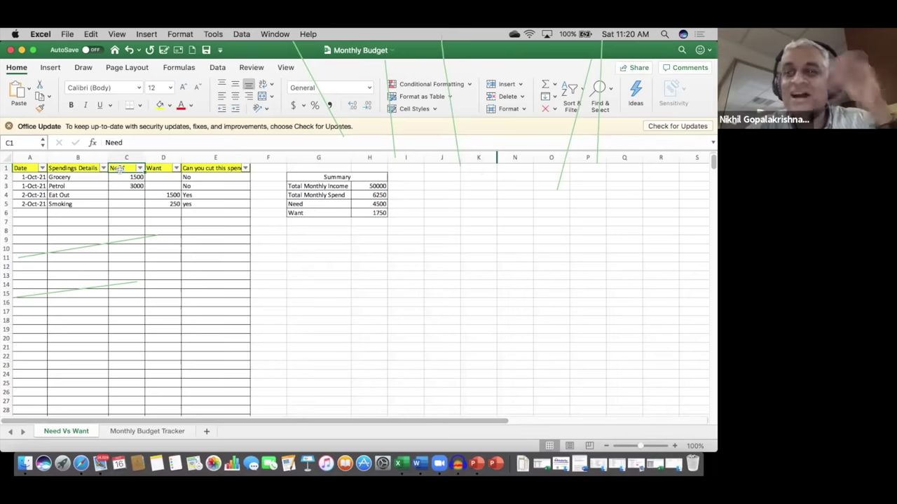
pyautogui.click(78, 178)
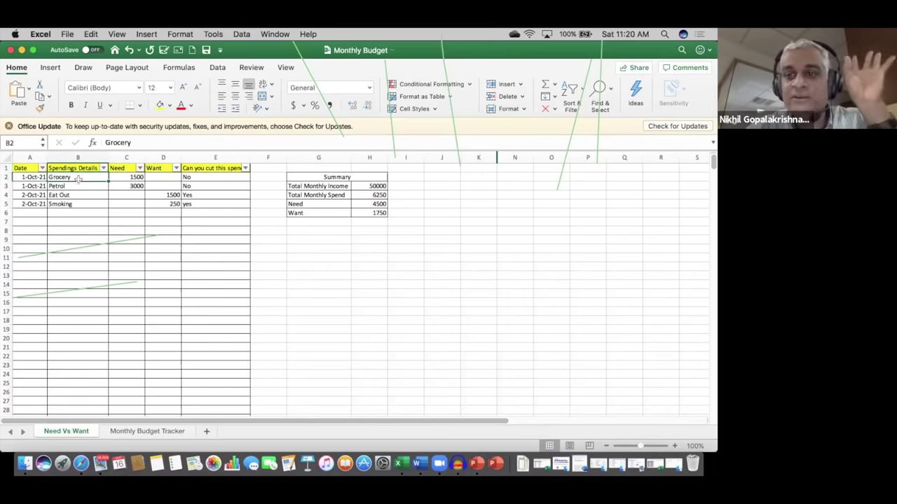
pyautogui.click(135, 177)
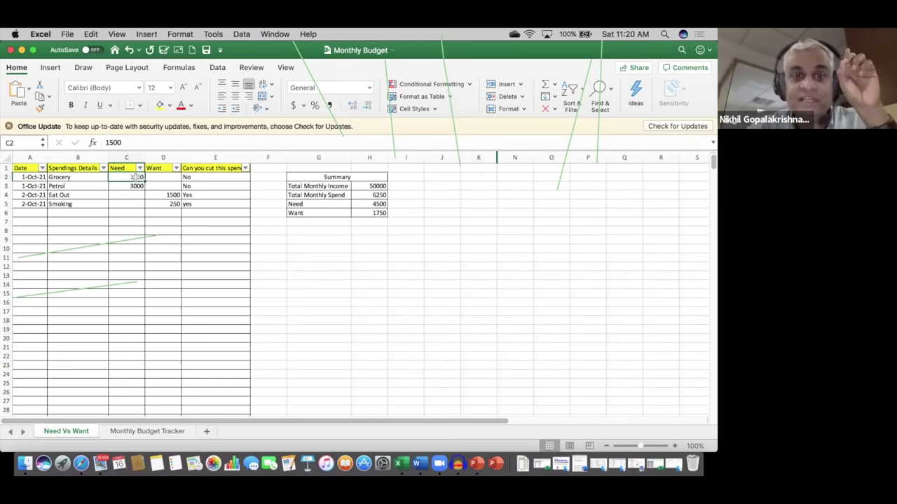
pyautogui.click(223, 168)
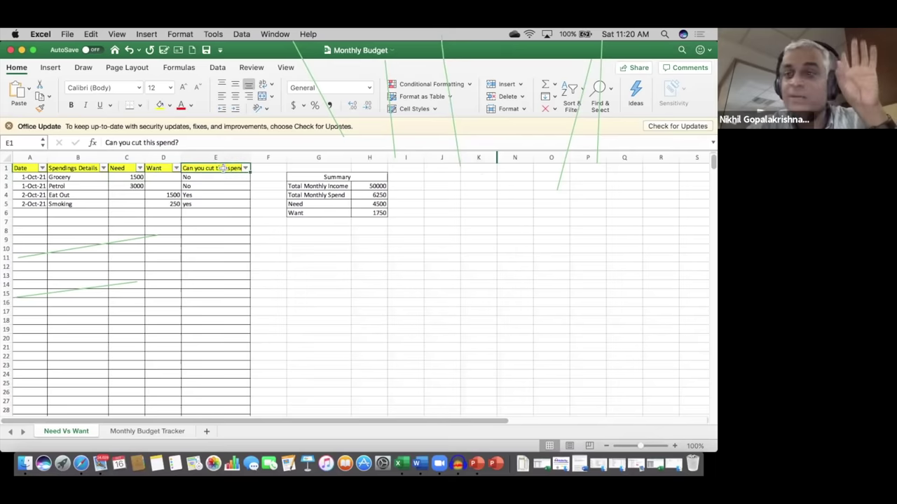
pyautogui.click(70, 187)
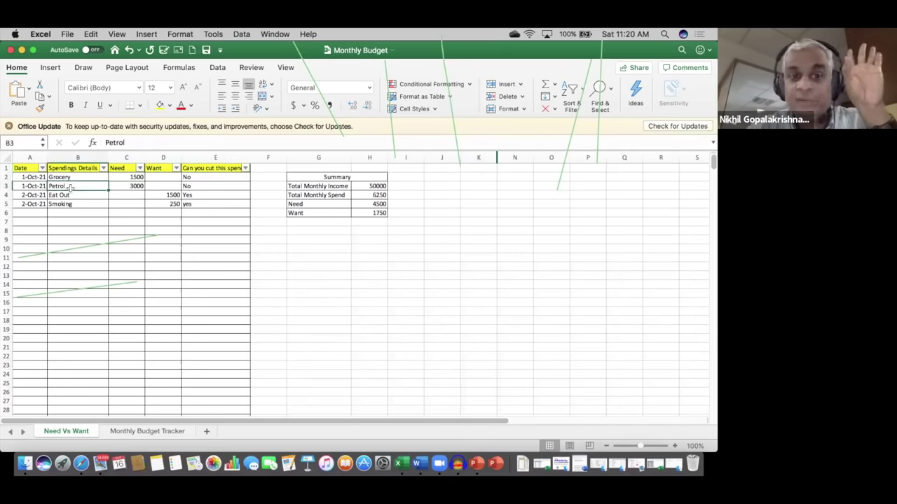
pyautogui.click(120, 186)
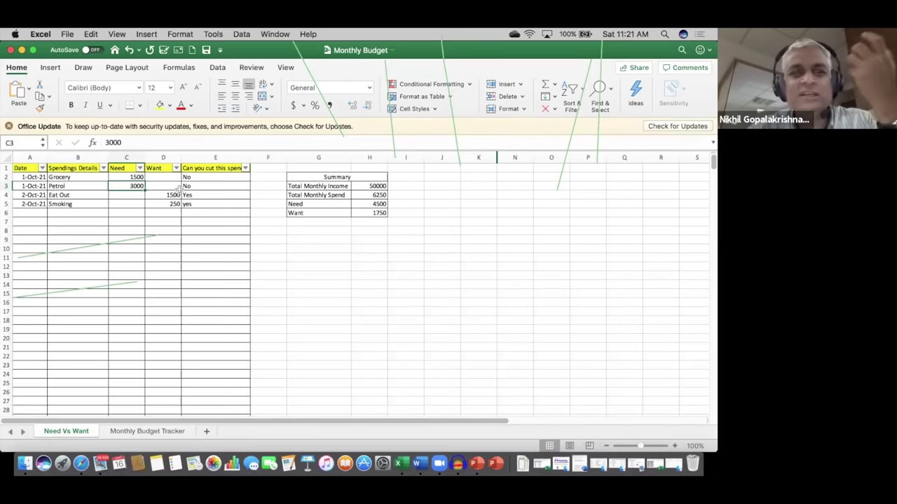
pyautogui.click(95, 196)
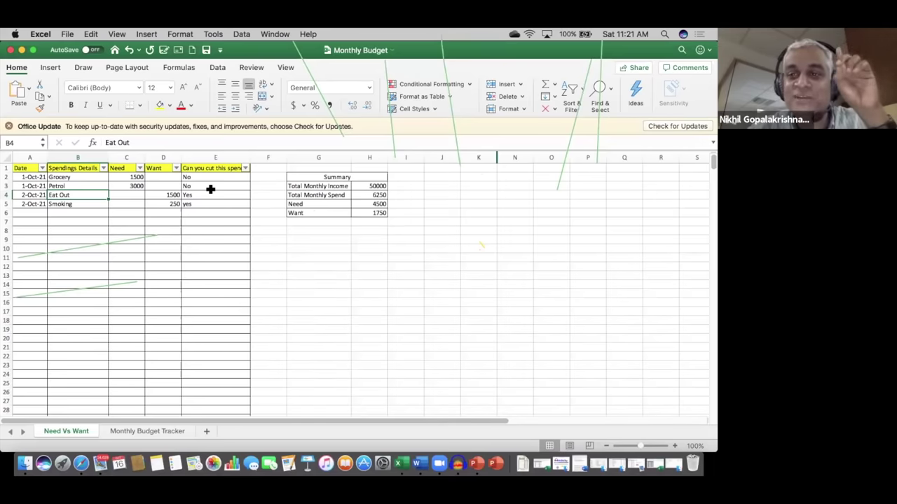
# Step: Examine the Need Vs Want summary's income, total spend, need and want rows, ending with the Want row selected
pyautogui.click(309, 202)
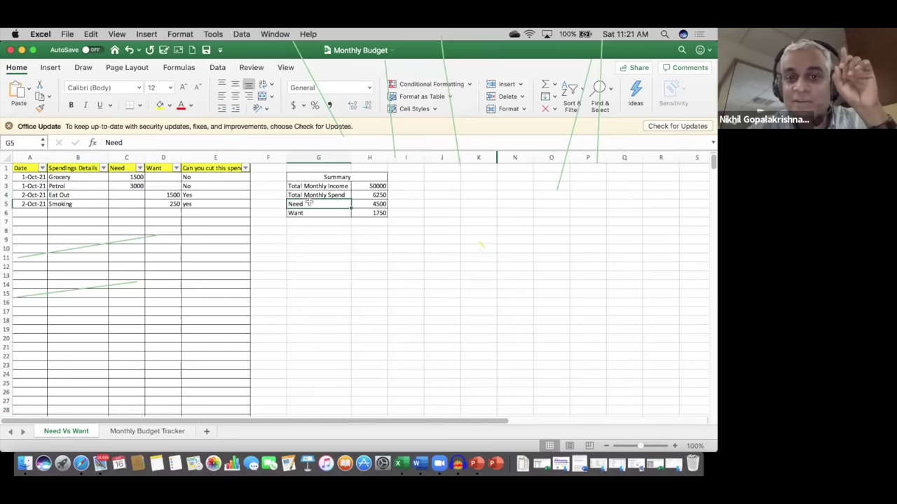
pyautogui.click(366, 184)
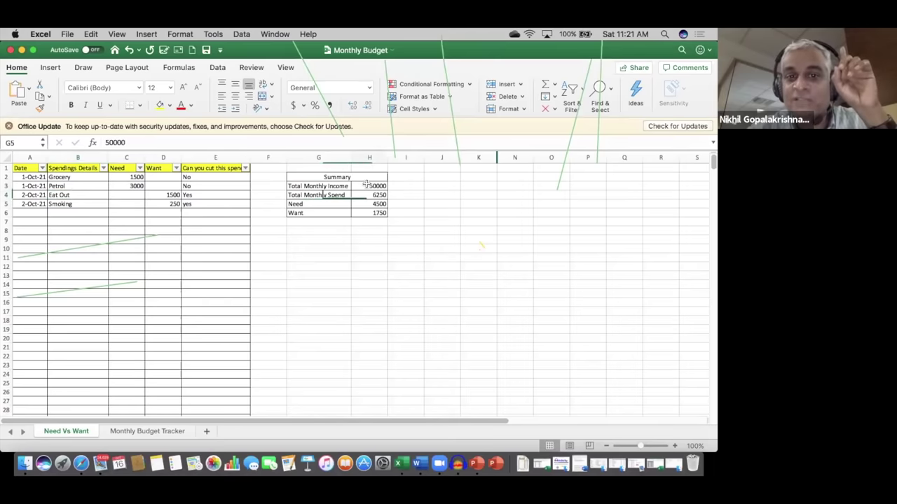
pyautogui.click(325, 197)
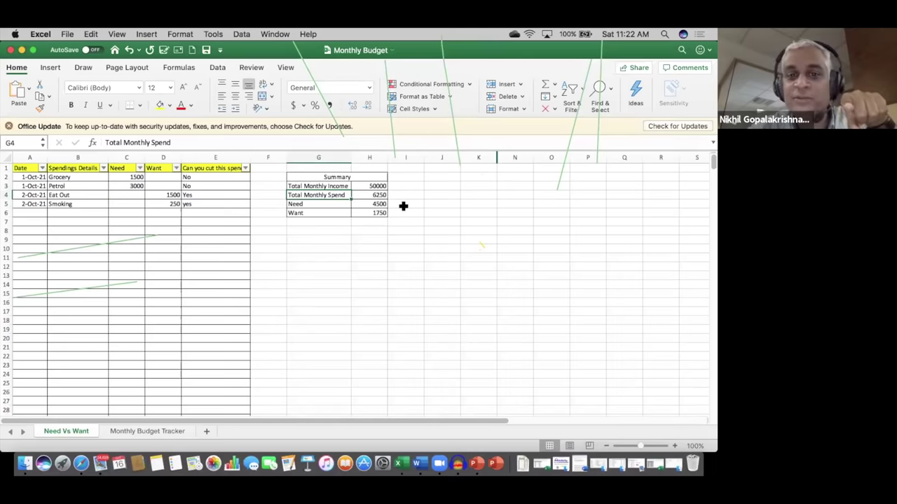
pyautogui.click(326, 204)
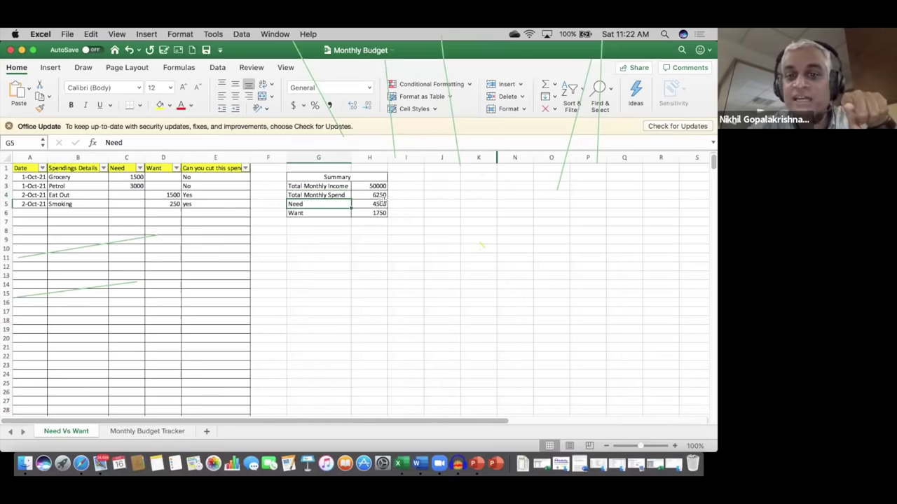
pyautogui.click(347, 214)
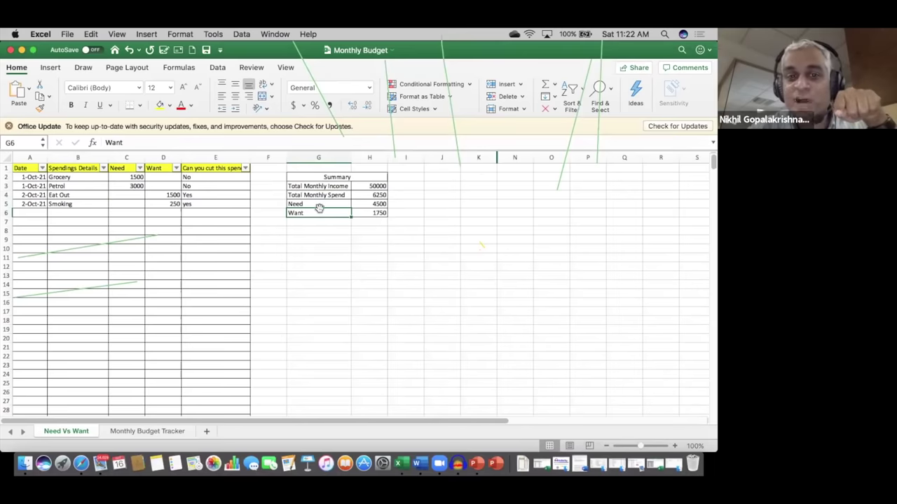
pyautogui.moveTo(318, 212); pyautogui.dragTo(363, 212)
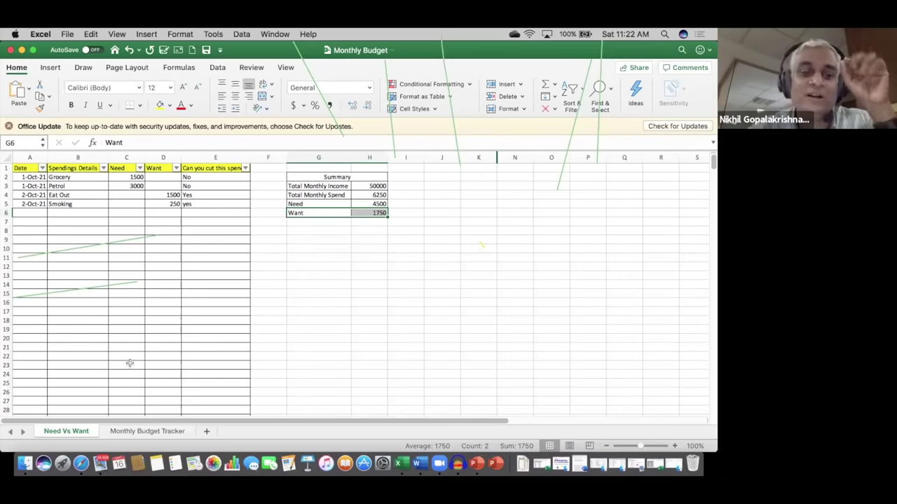
# Step: Switch to the Monthly Budget Tracker sheet and review its Date, Income, Spending, Investment and Loan EMI columns with their sample entries
pyautogui.click(147, 431)
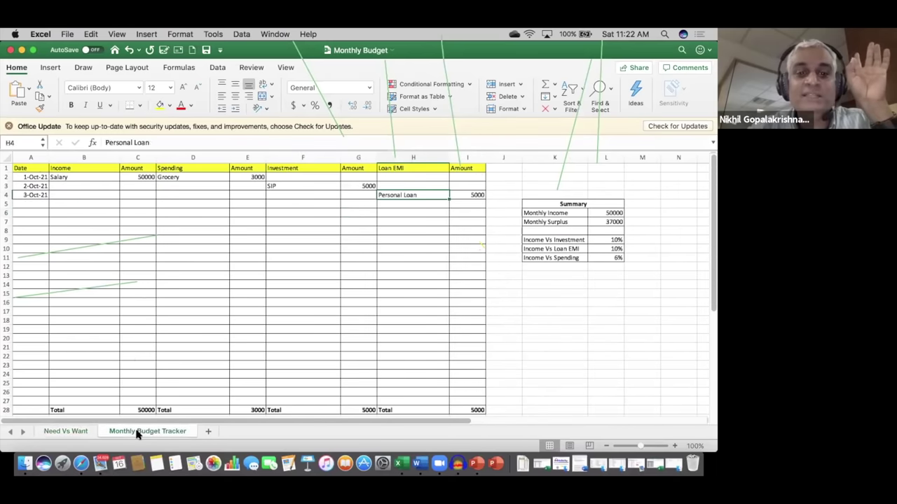
pyautogui.click(35, 178)
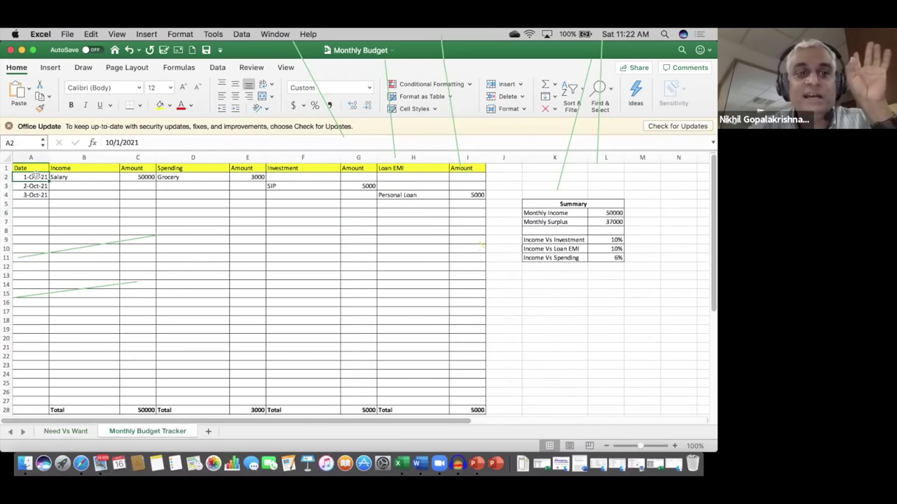
pyautogui.click(68, 177)
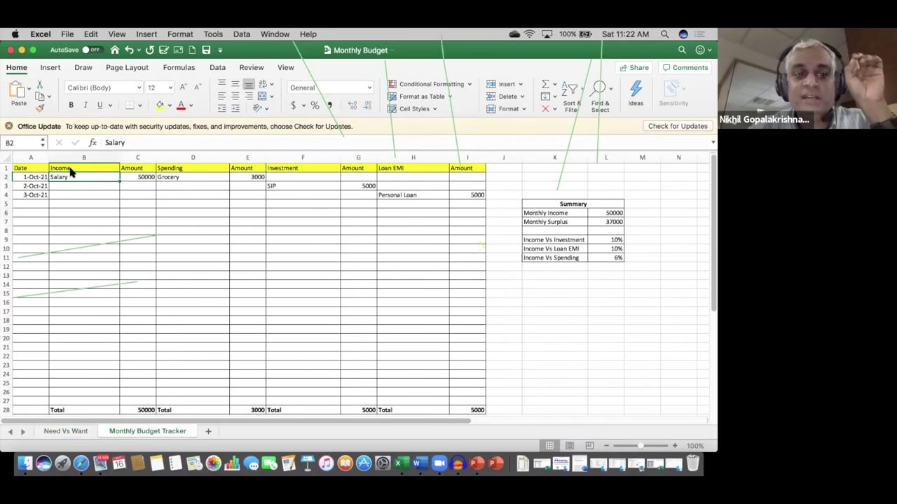
pyautogui.click(70, 169)
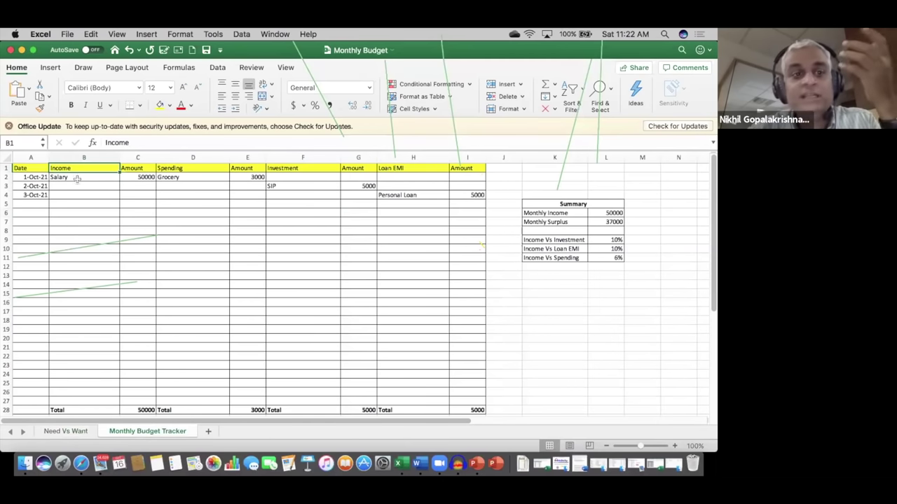
pyautogui.click(174, 178)
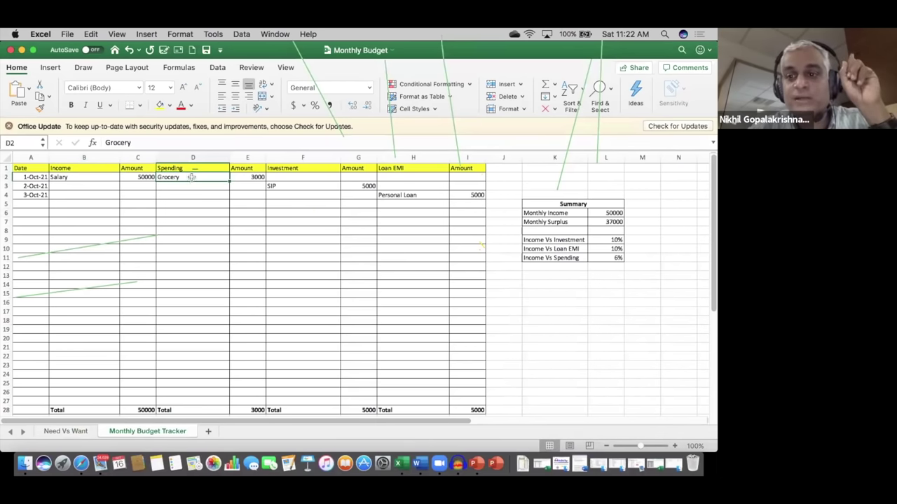
pyautogui.click(188, 169)
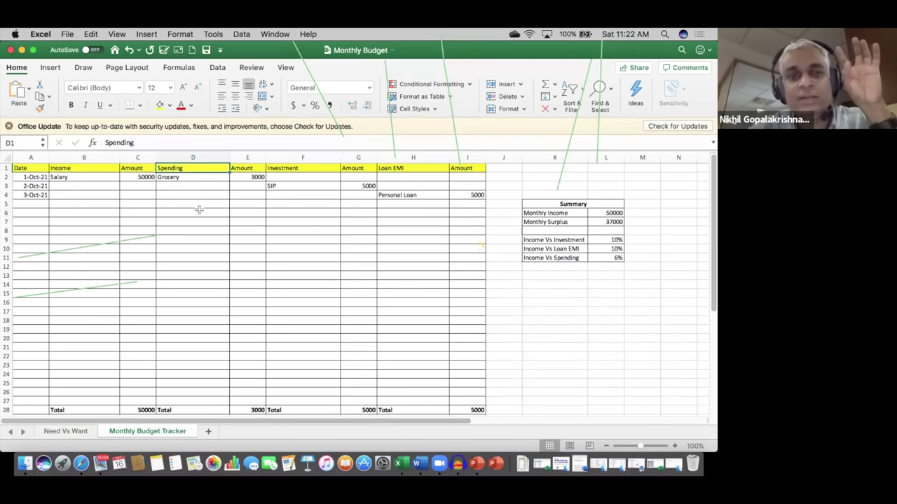
pyautogui.click(291, 168)
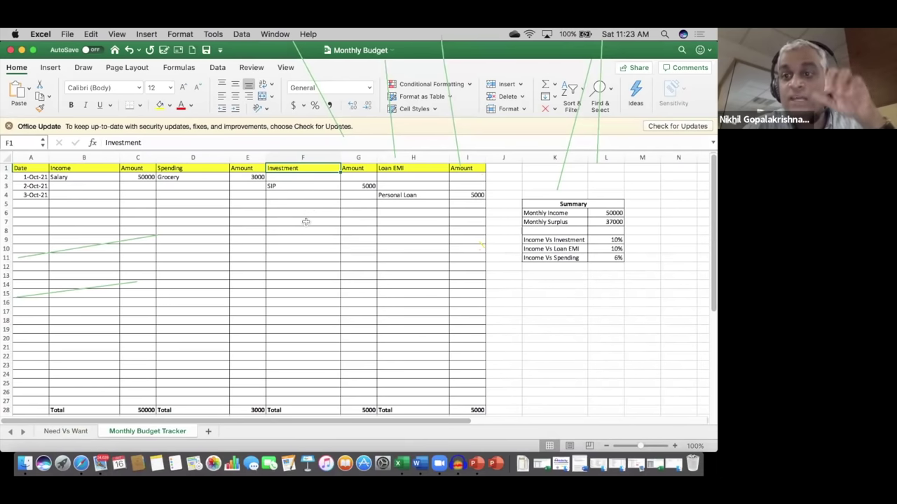
pyautogui.click(414, 171)
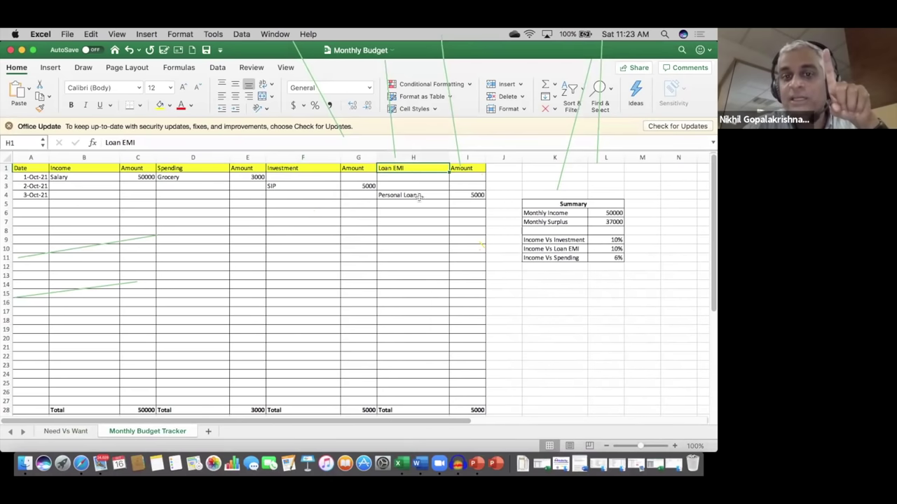
pyautogui.click(418, 197)
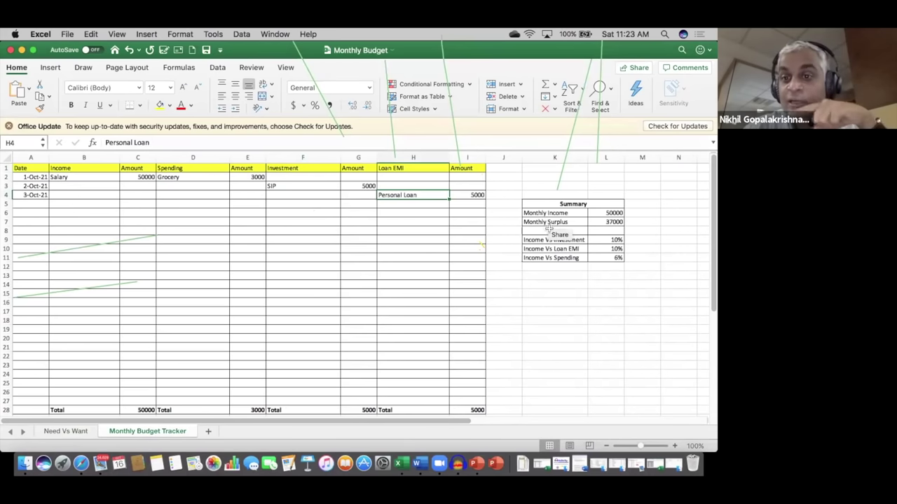
# Step: Examine the tracker summary's Income Vs Investment, Income Vs Loan EMI and Income Vs Spending ratios, including the investment ratio's formula
pyautogui.click(530, 241)
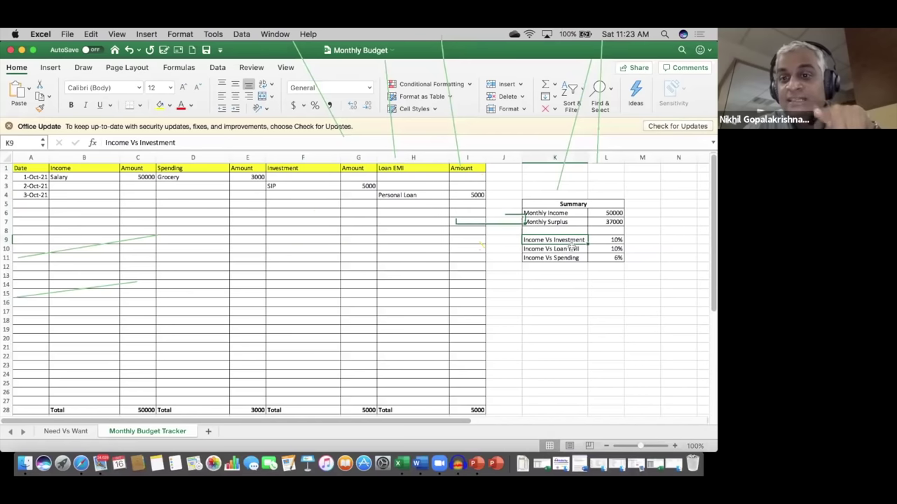
pyautogui.click(618, 241)
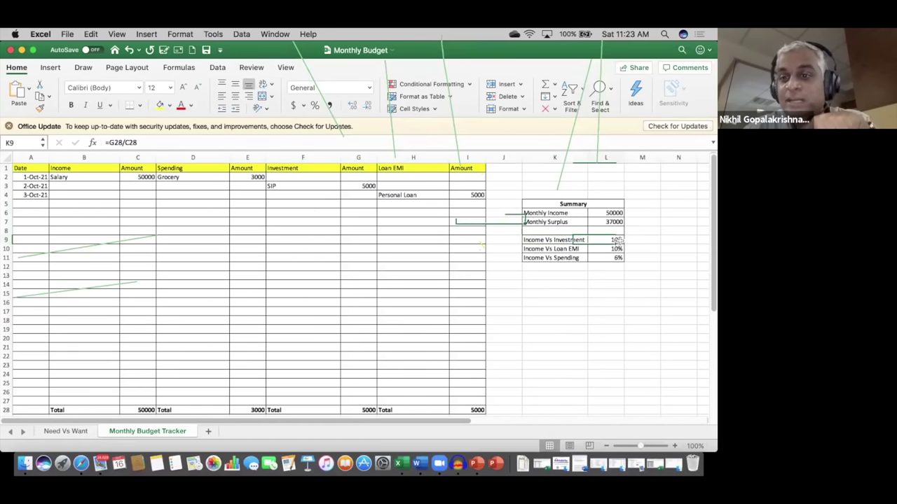
pyautogui.click(566, 251)
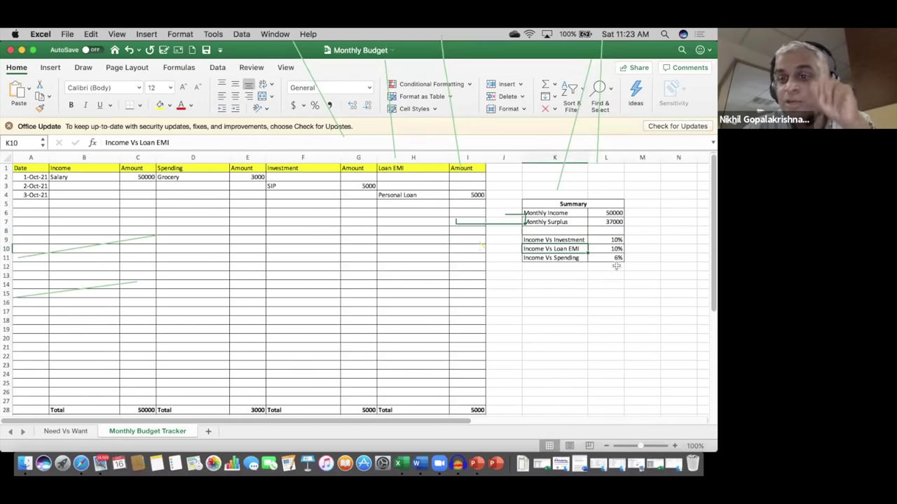
pyautogui.click(568, 258)
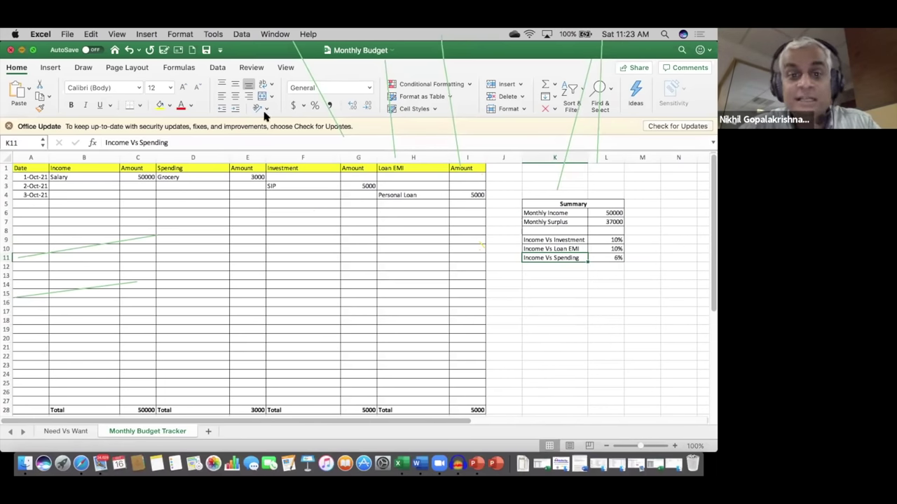
# Step: Minimize the Monthly Budget workbook and the Tools folder window to return to the PowerPoint presentation on managing a monthly salary
pyautogui.click(22, 50)
pyautogui.click(85, 214)
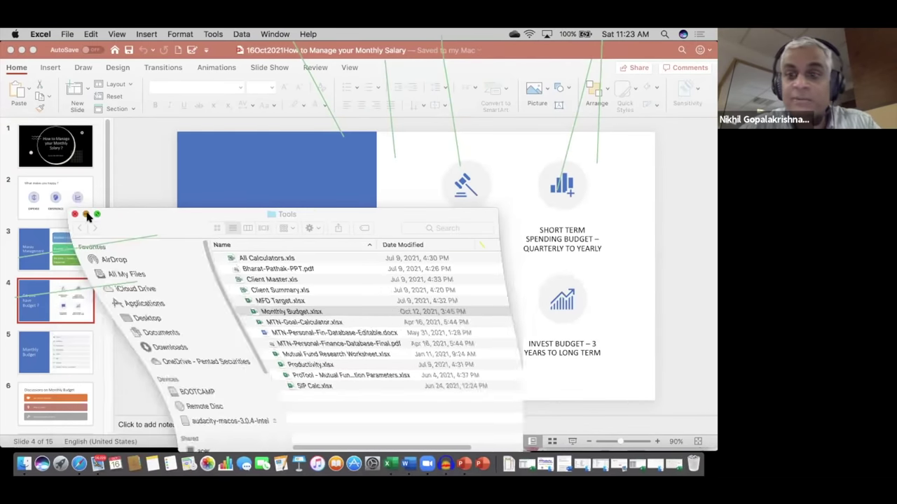